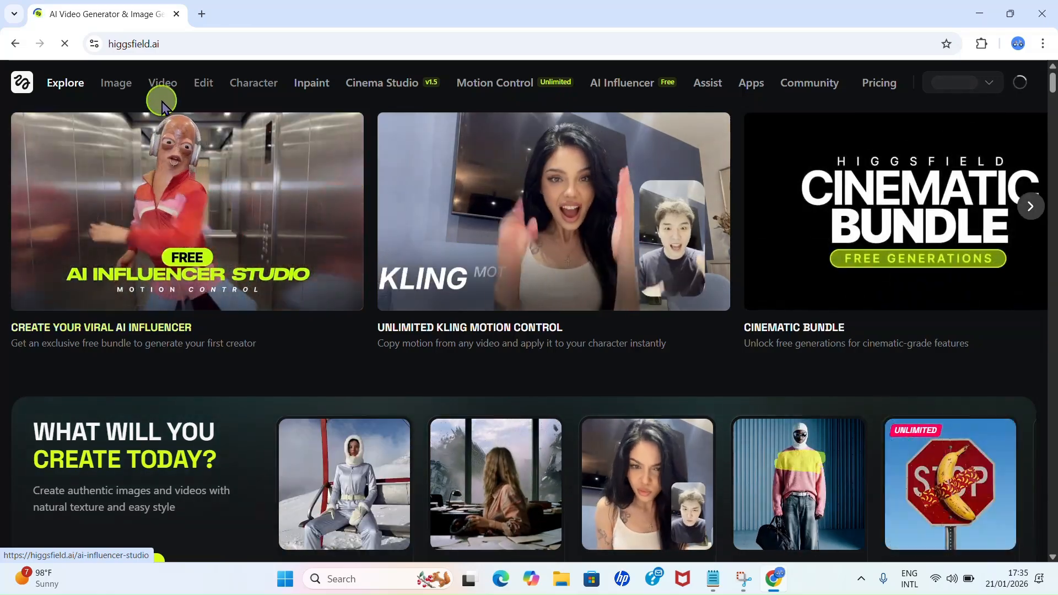
Dismiss the promotional offer and open the video generator with the Kling 2.6 model
mouse_move(162, 95)
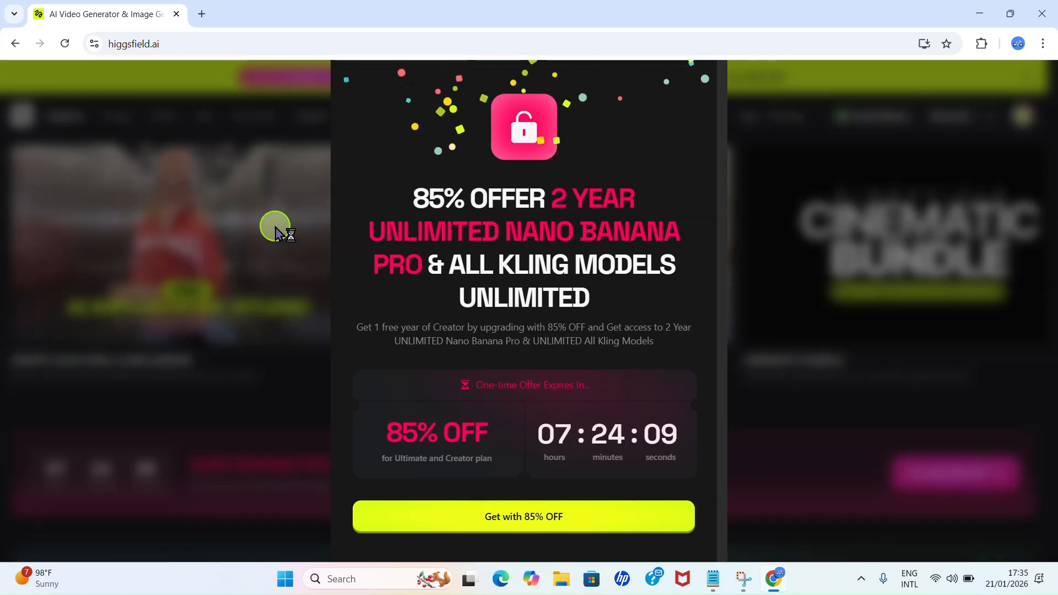
click(787, 259)
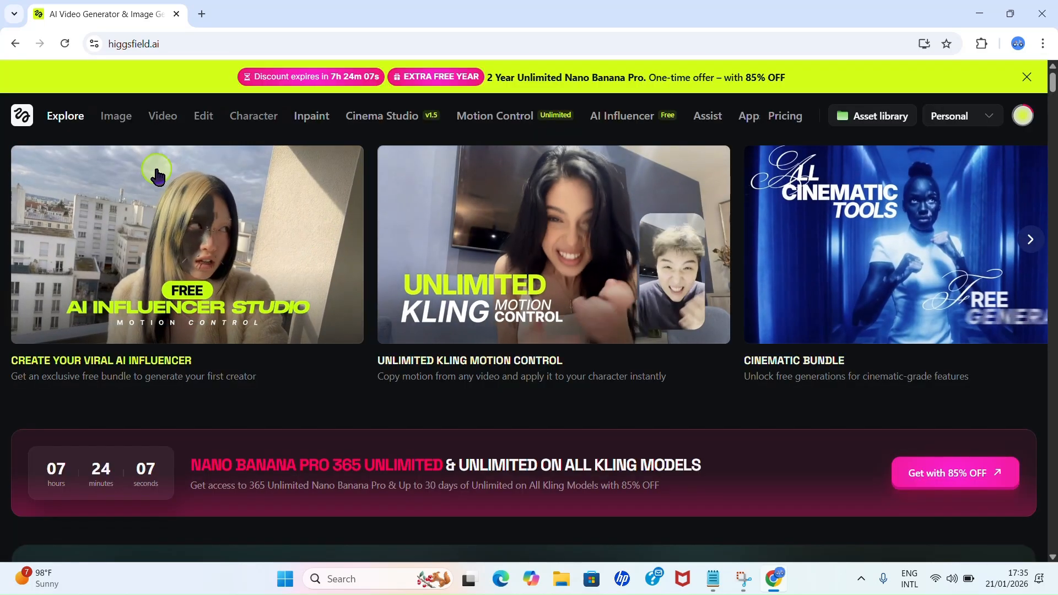
mouse_move(161, 130)
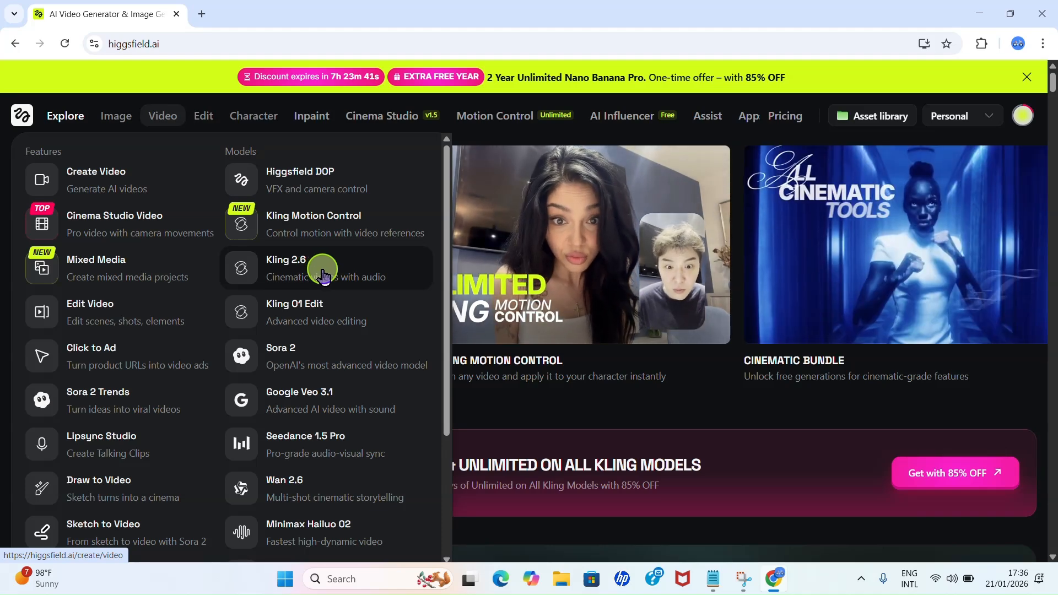
click(322, 274)
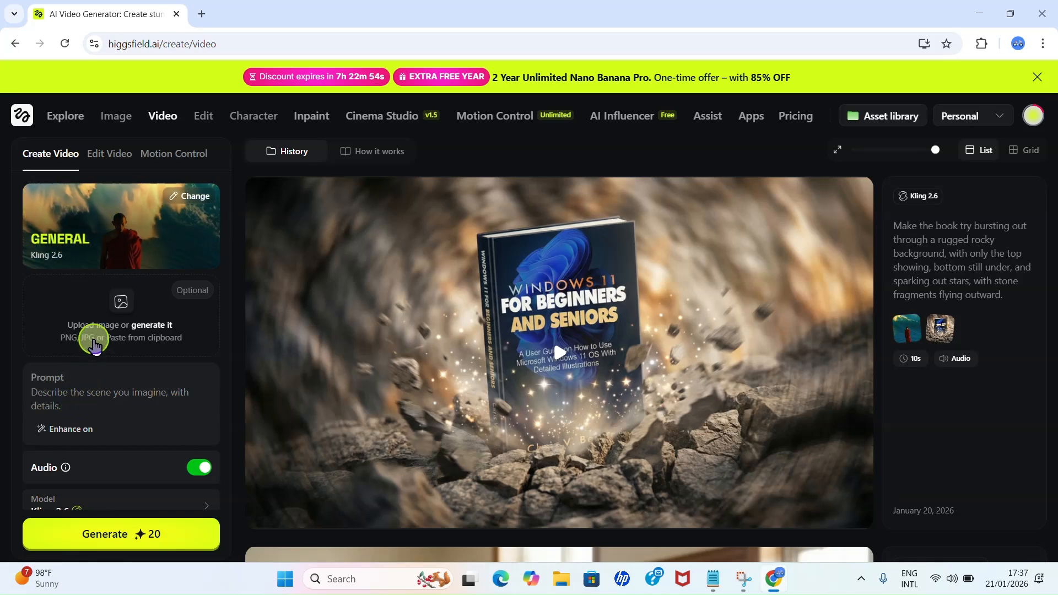
Upload the "Baby cartoon and mum" picture from the AI Test folder in Pictures as the video's reference image
click(119, 304)
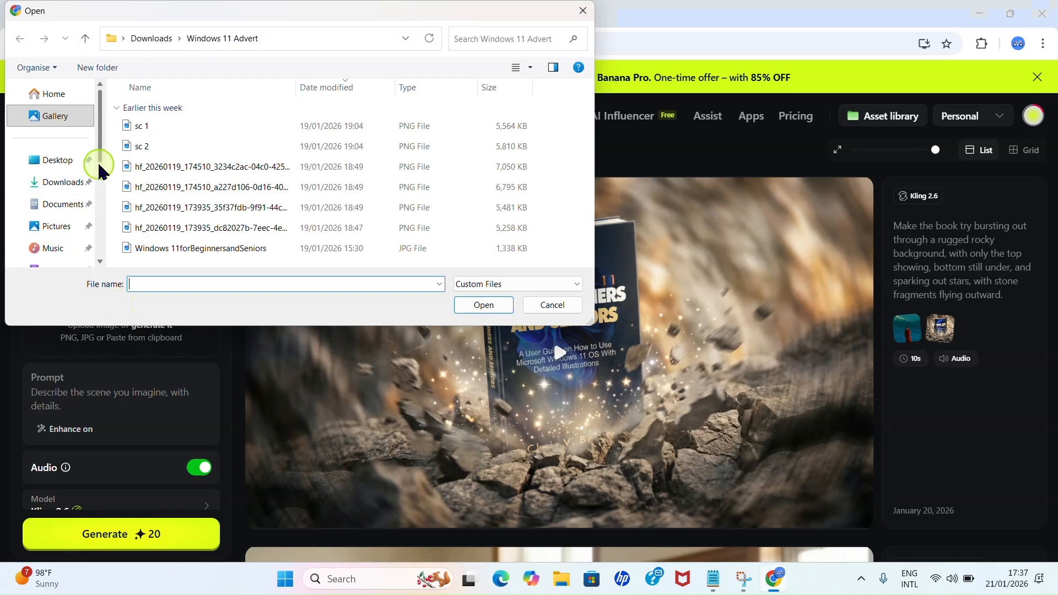
drag(100, 153, 102, 172)
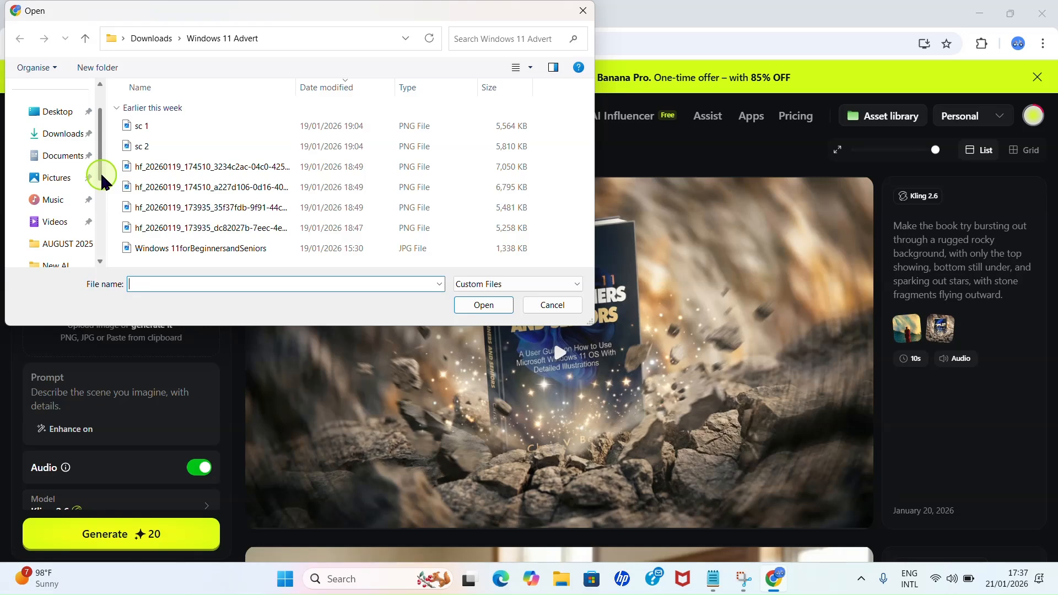
click(63, 184)
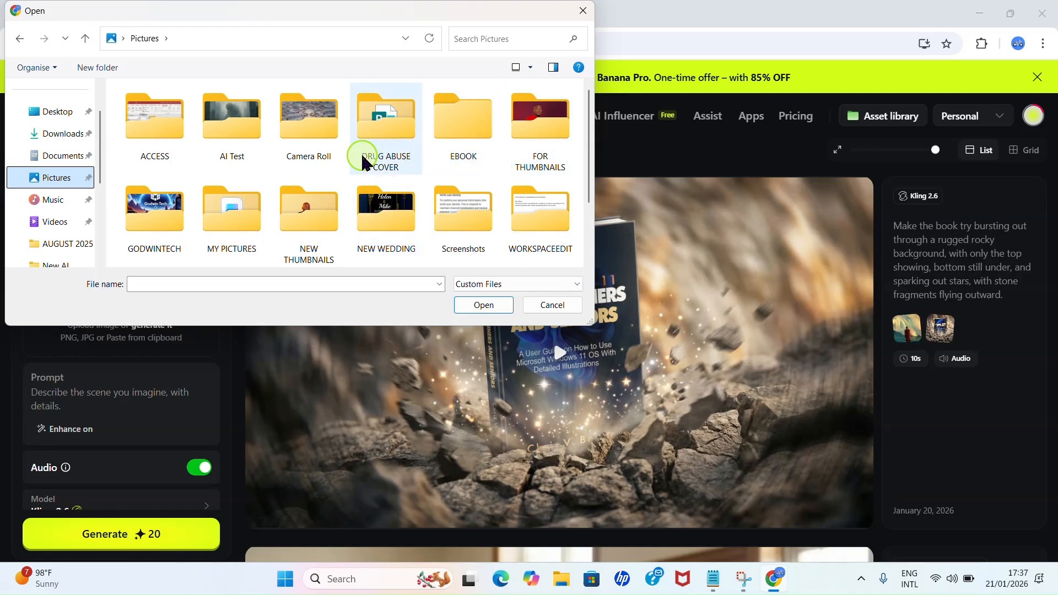
double_click(232, 148)
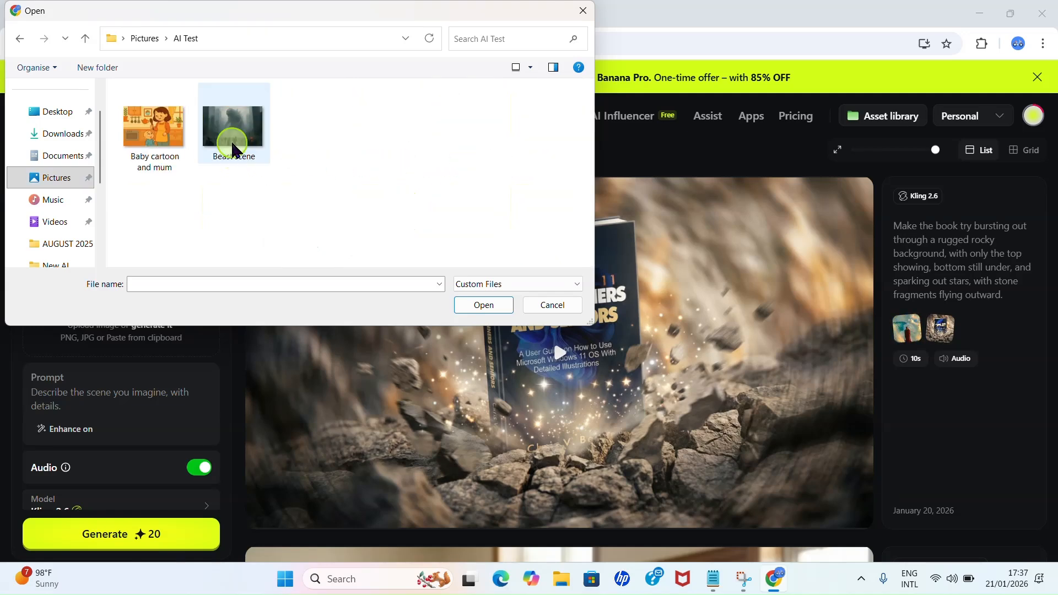
click(152, 136)
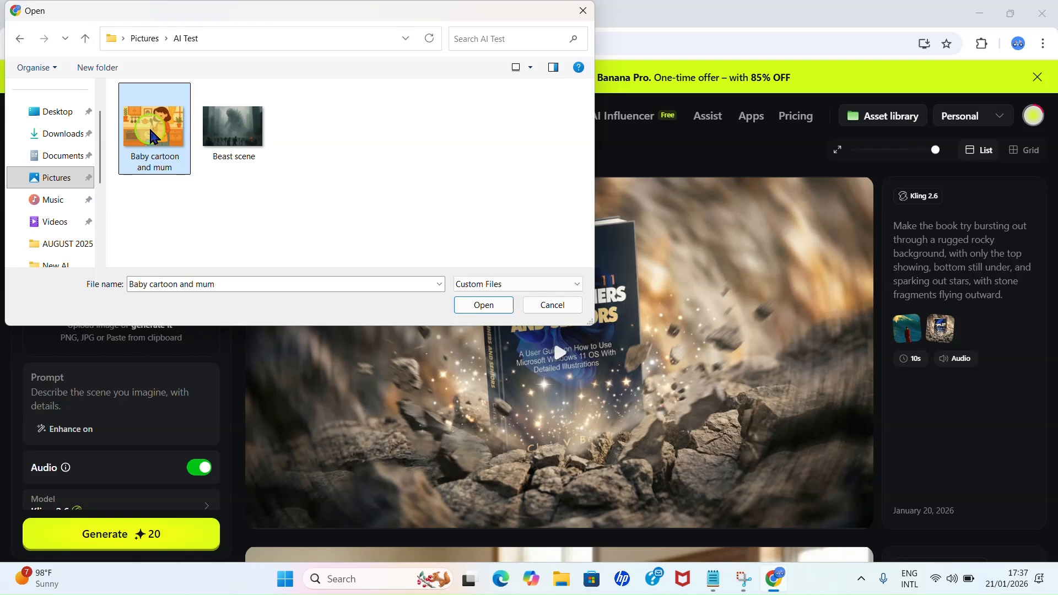
click(484, 306)
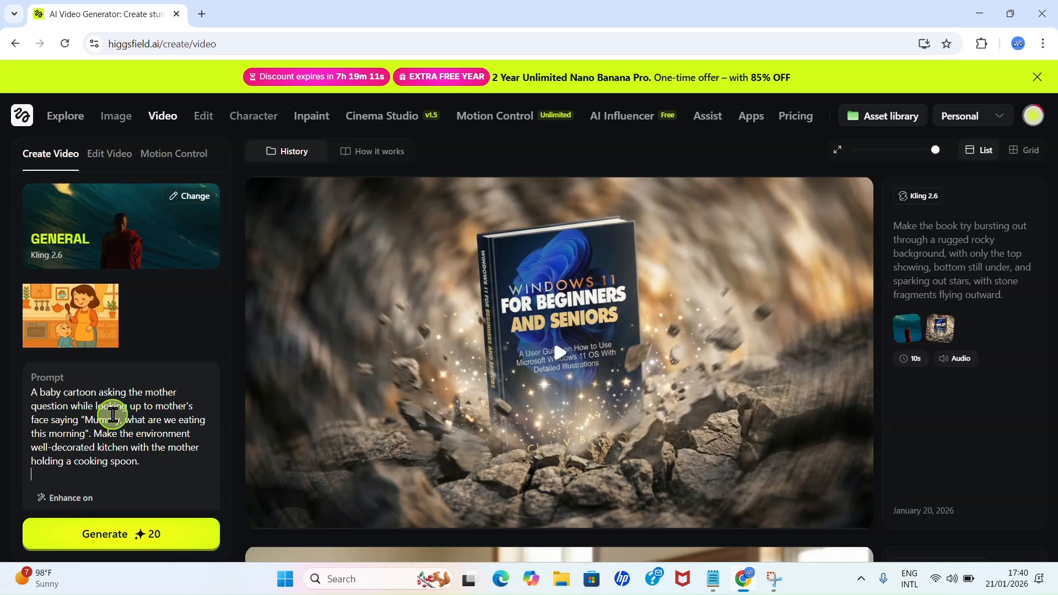
Review the baby cartoon prompt and check the model choices and duration options for the video
click(94, 418)
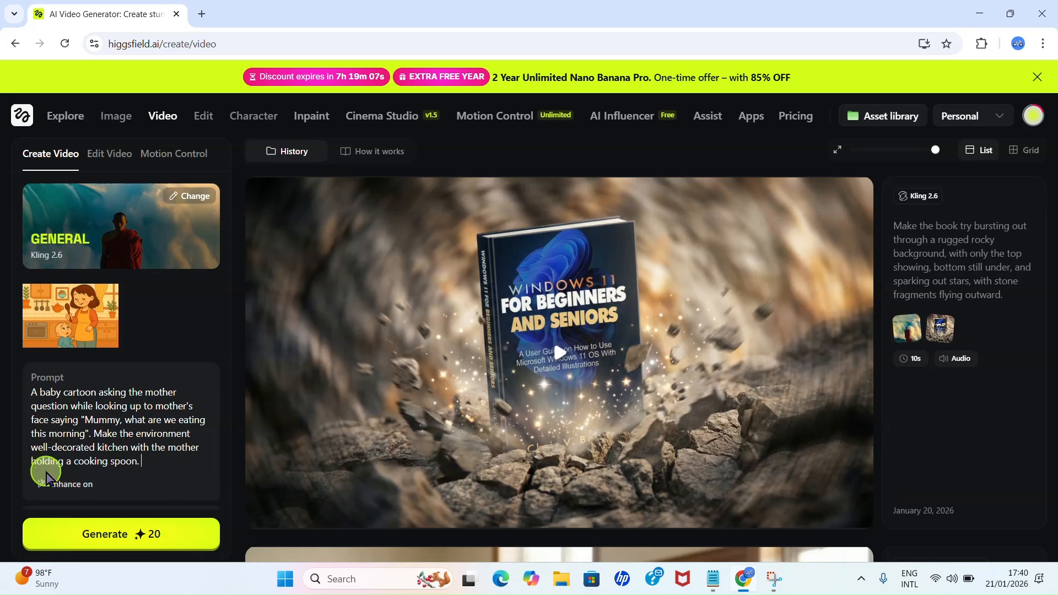
scroll(71, 435, down, 2)
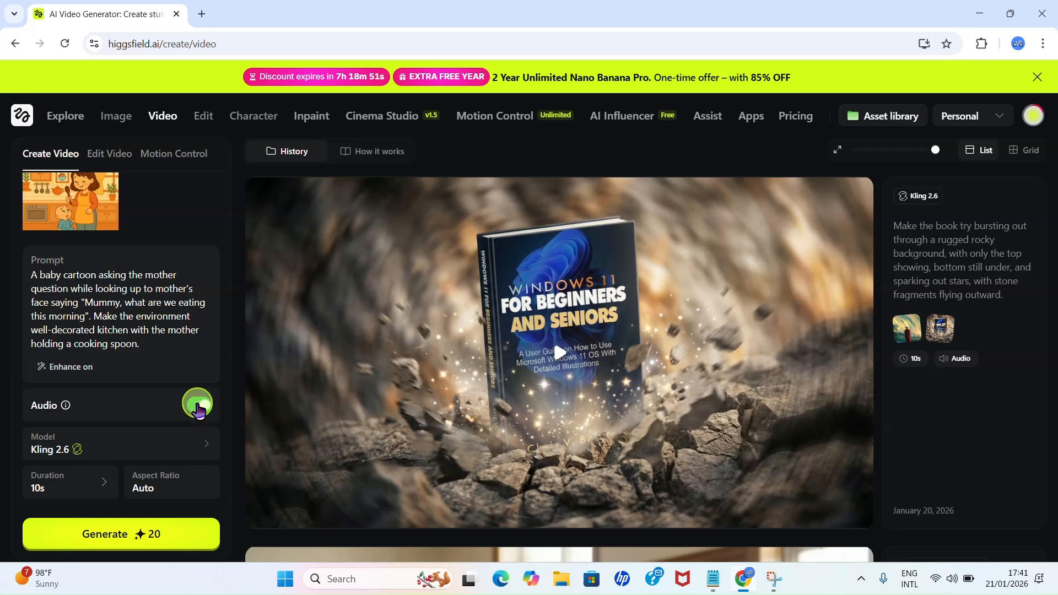
click(120, 454)
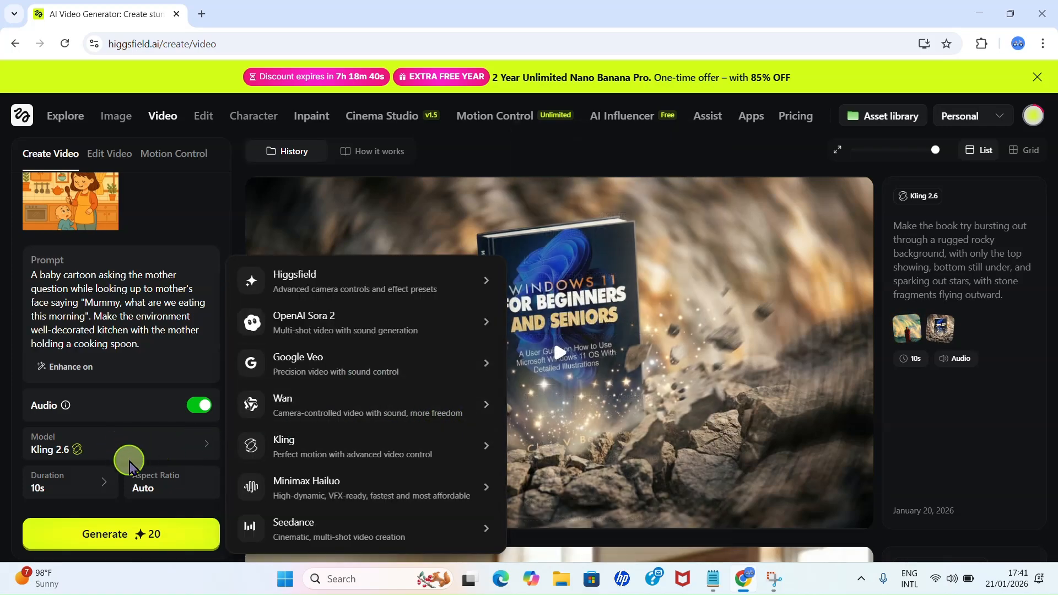
click(179, 457)
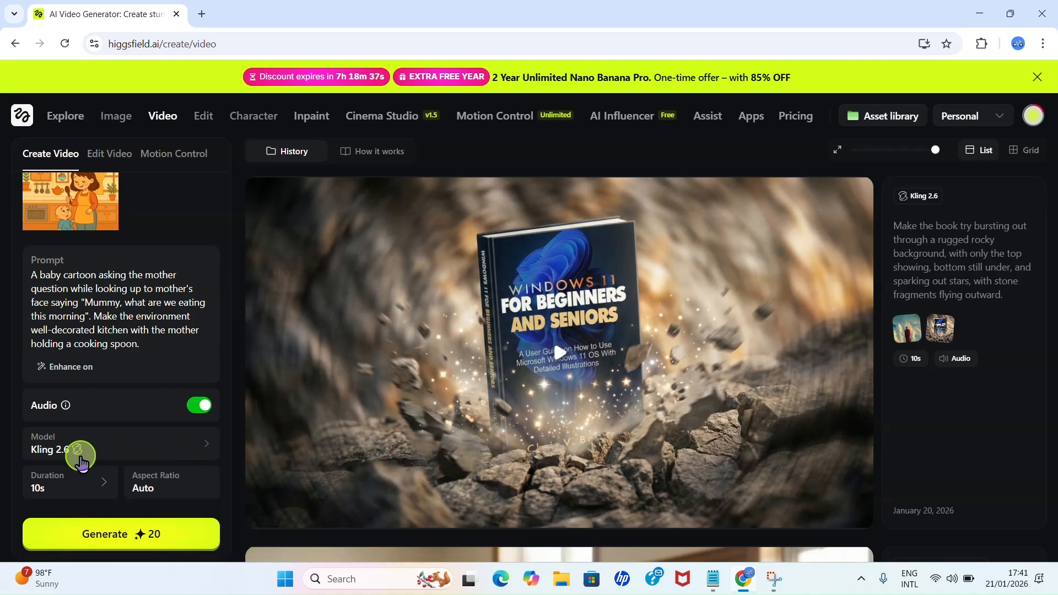
click(96, 488)
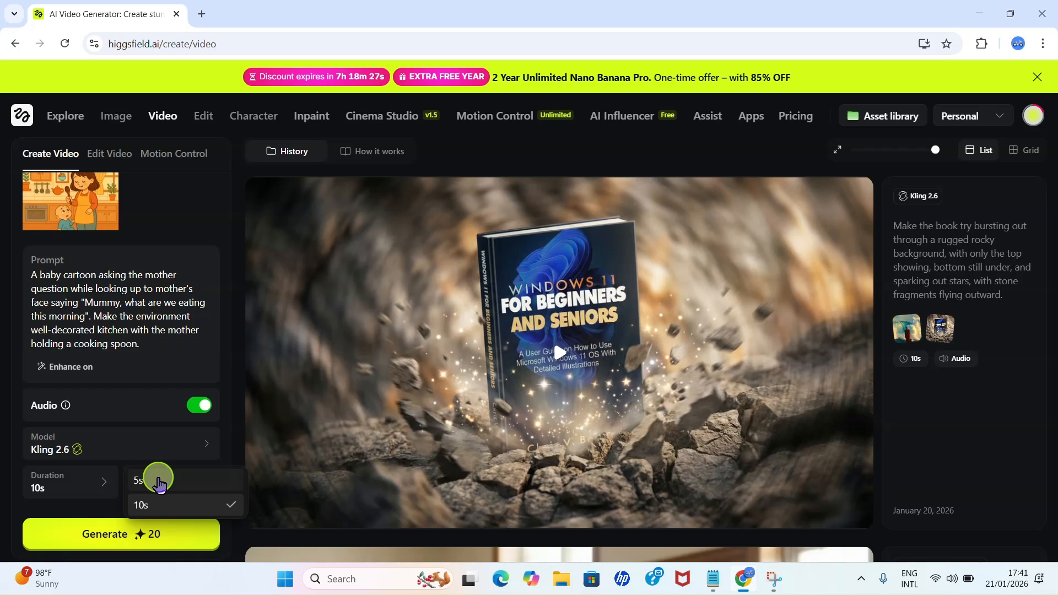
click(93, 488)
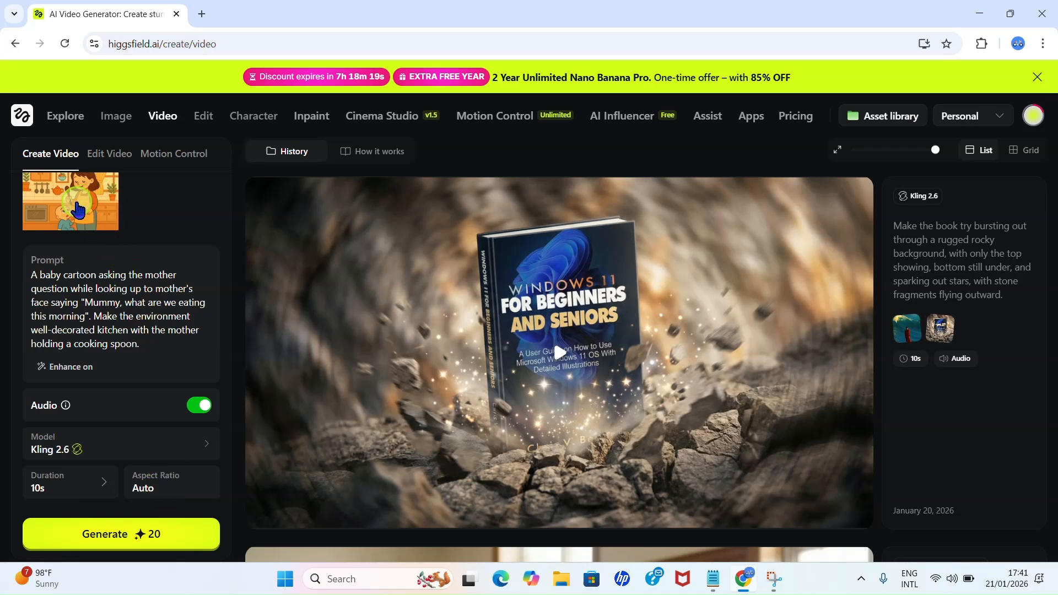
Generate the baby cartoon video with Kling 2.6, audio on, 10s duration and Auto aspect ratio
scroll(76, 213, up, 3)
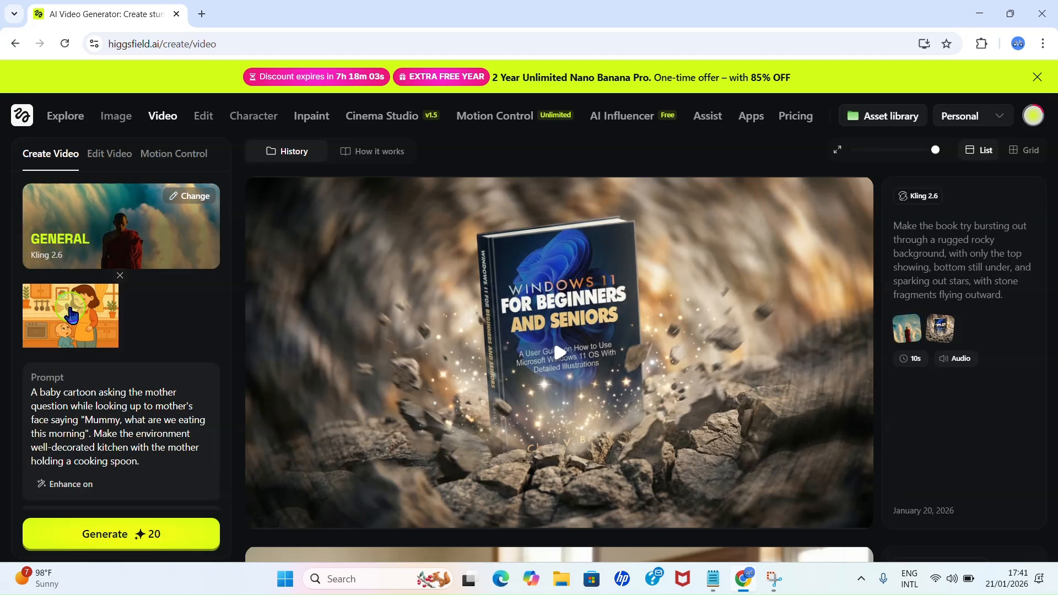
scroll(85, 331, down, 2)
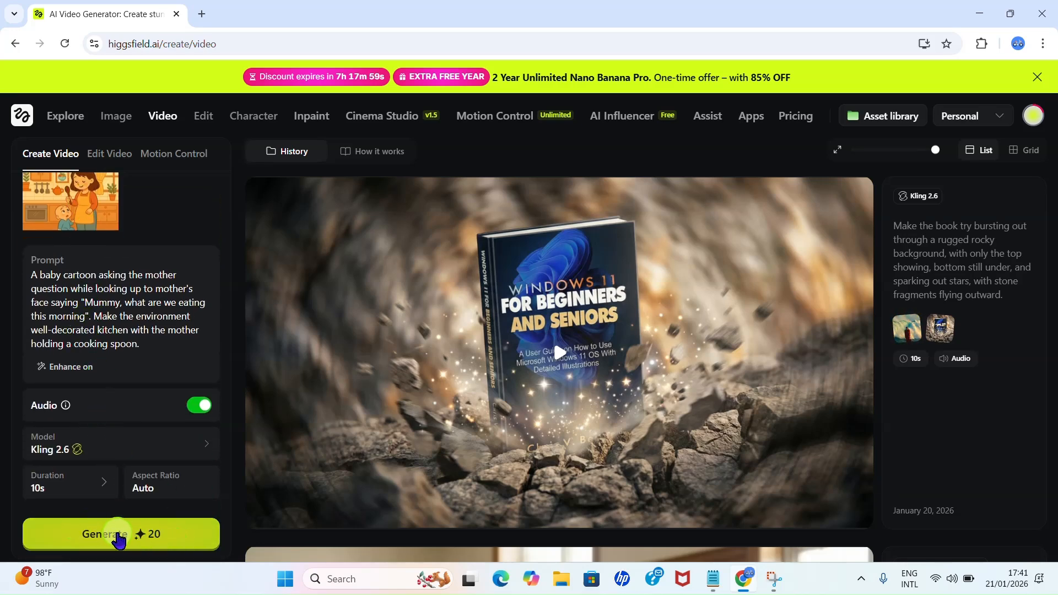
click(119, 537)
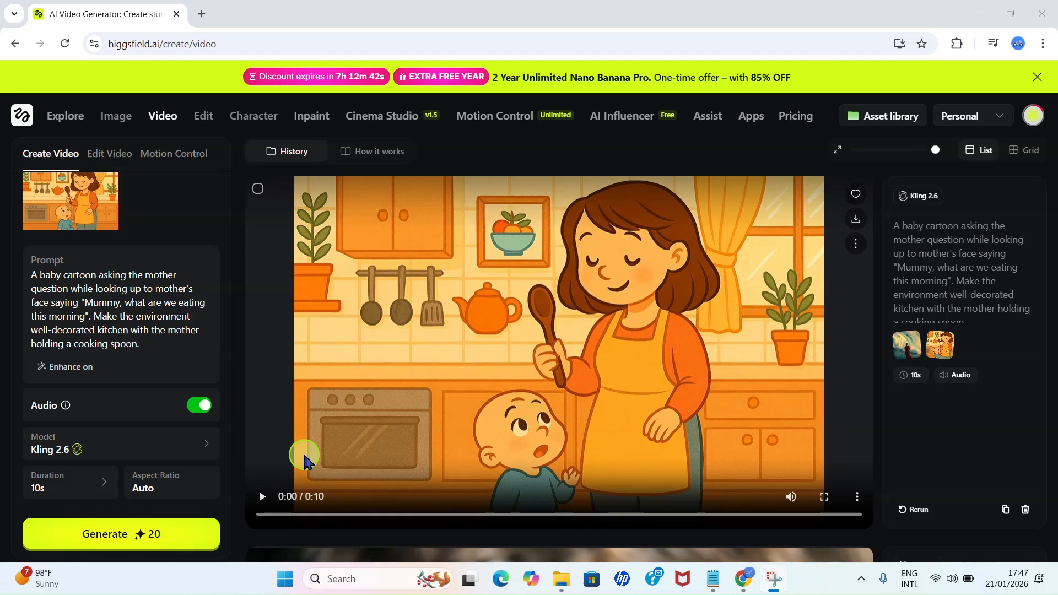
Play back the generated kitchen video with the system volume raised, and download it
click(268, 499)
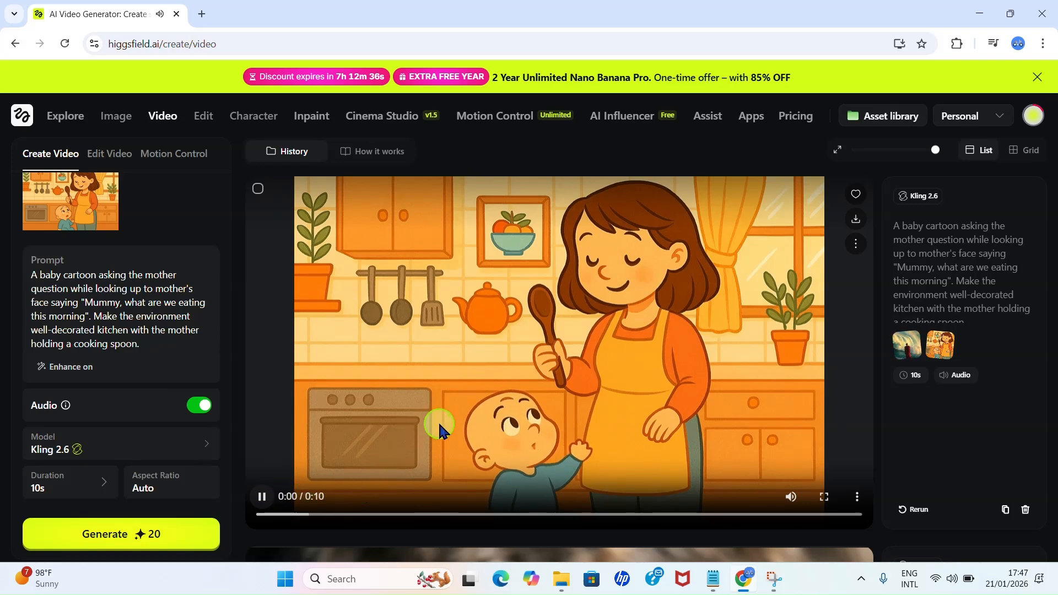
key(XF86AudioRaiseVolume)
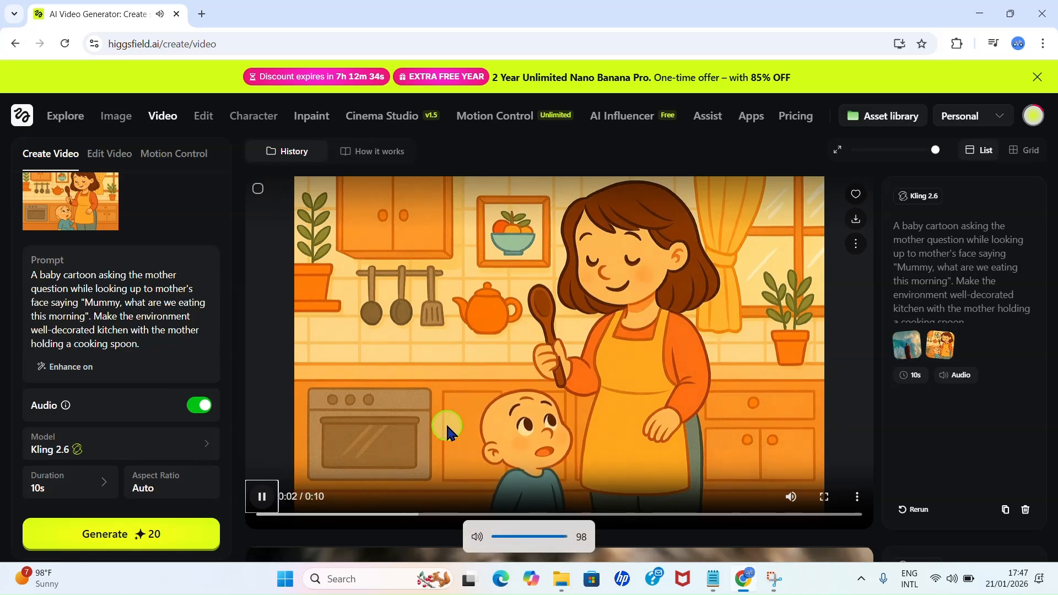
key(XF86AudioRaiseVolume)
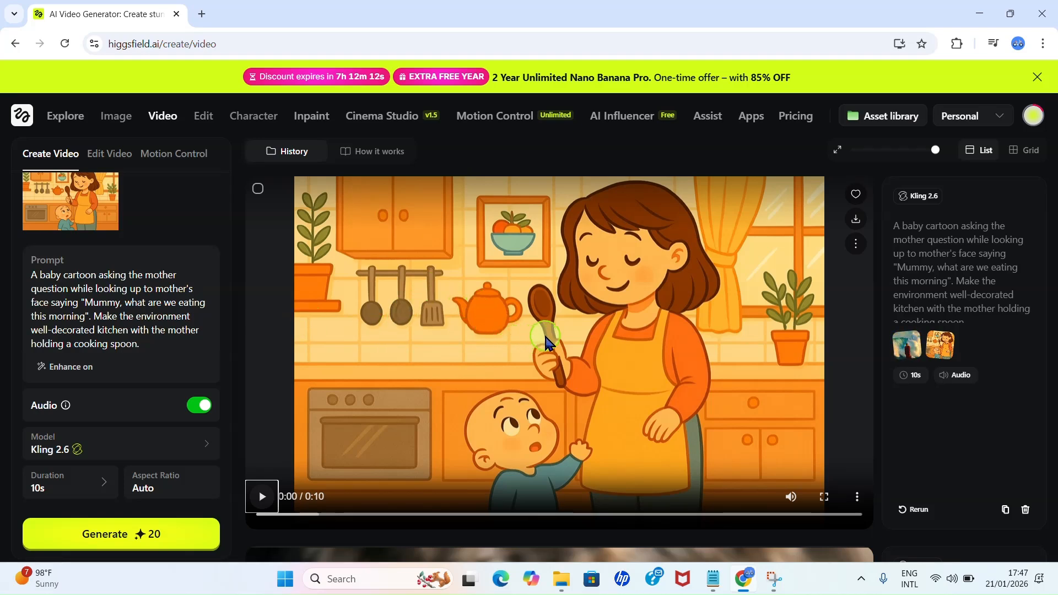
click(857, 221)
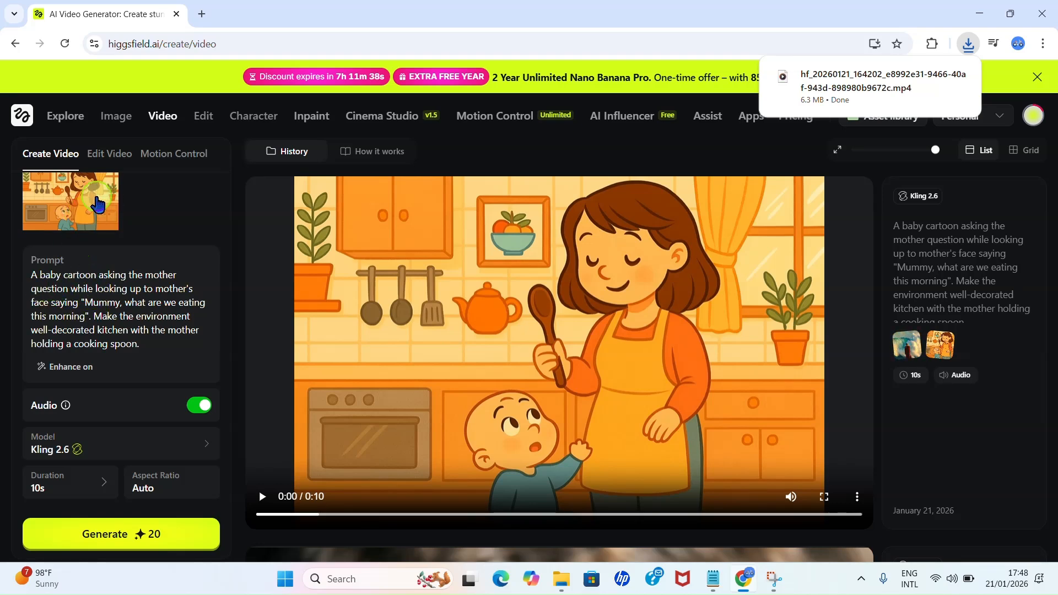
mouse_move(113, 115)
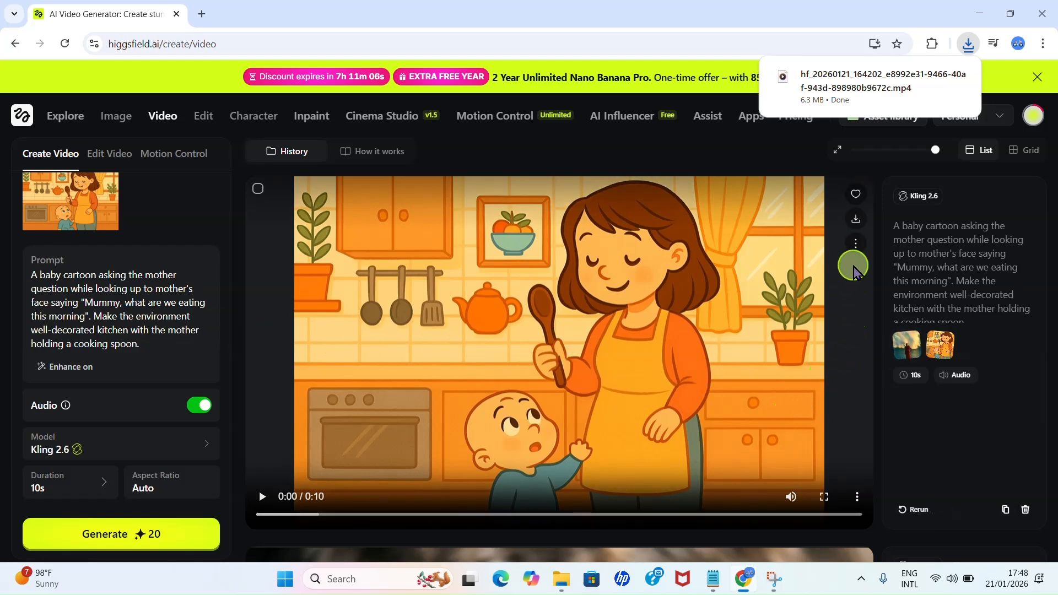
Open the additional options of the generated video and examine the folder and share choices
click(856, 249)
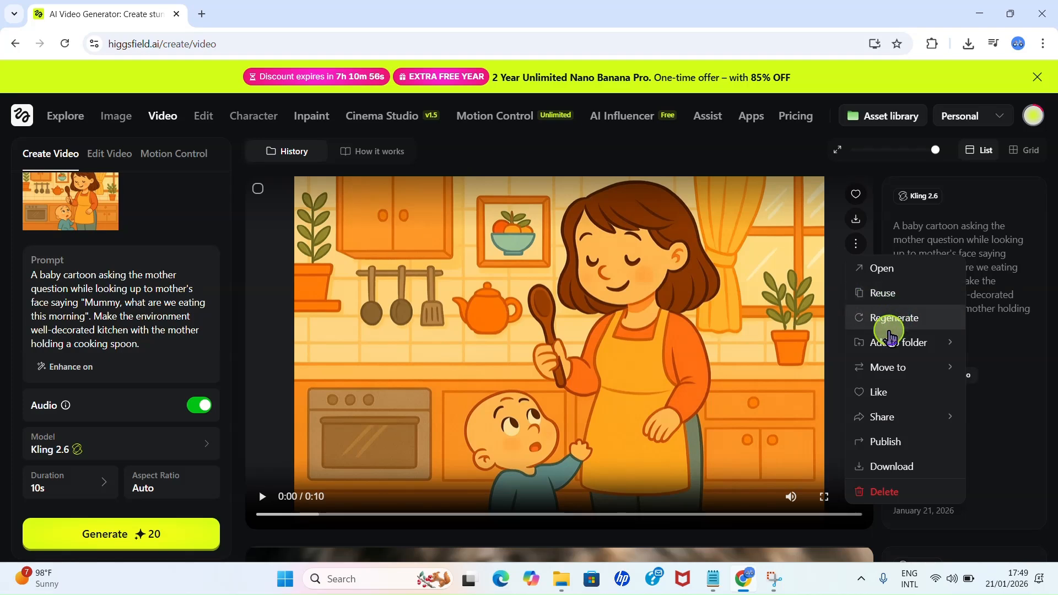
mouse_move(889, 342)
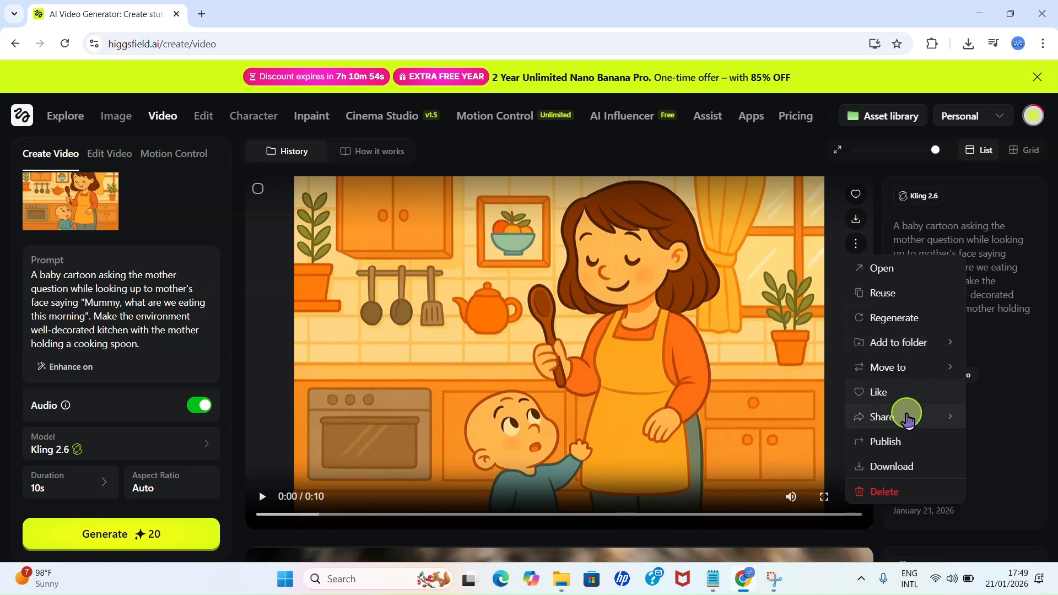
mouse_move(890, 418)
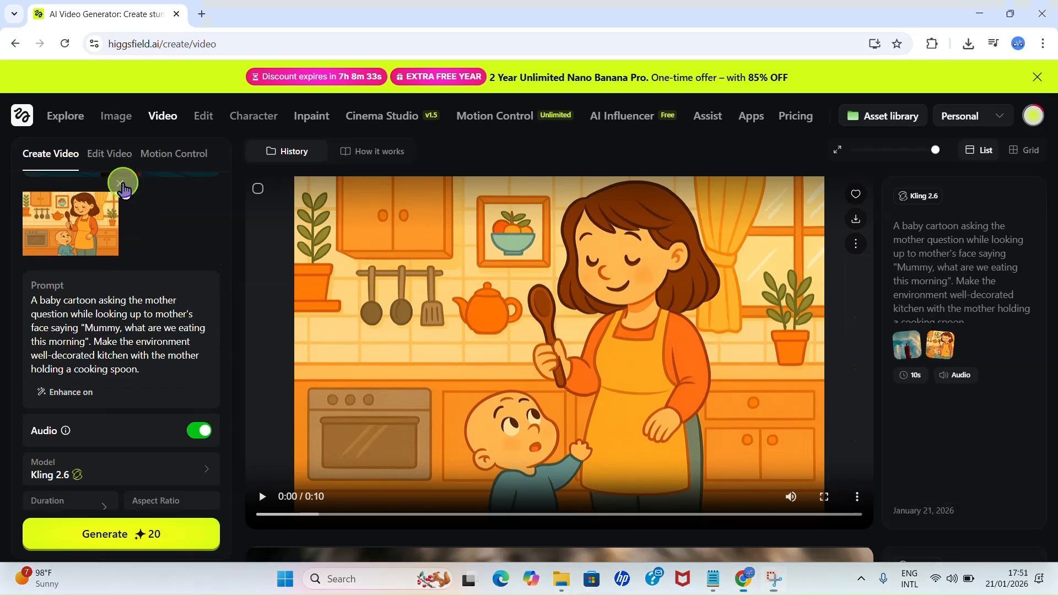
Replace the reference image with the "Beast scene" picture from the AI Test folder
click(121, 188)
scroll(208, 237, up, 1)
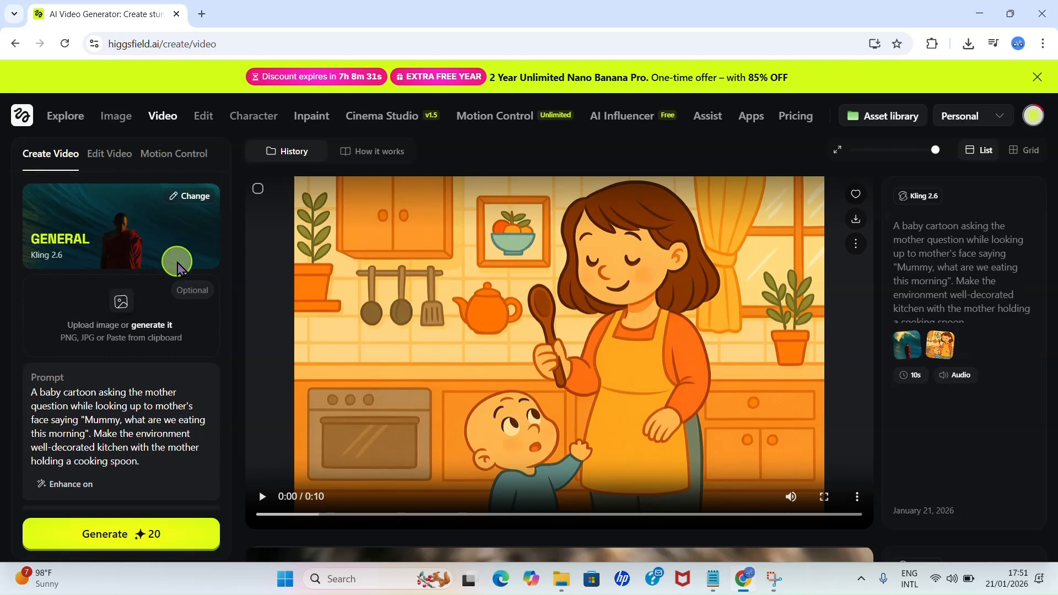
click(123, 303)
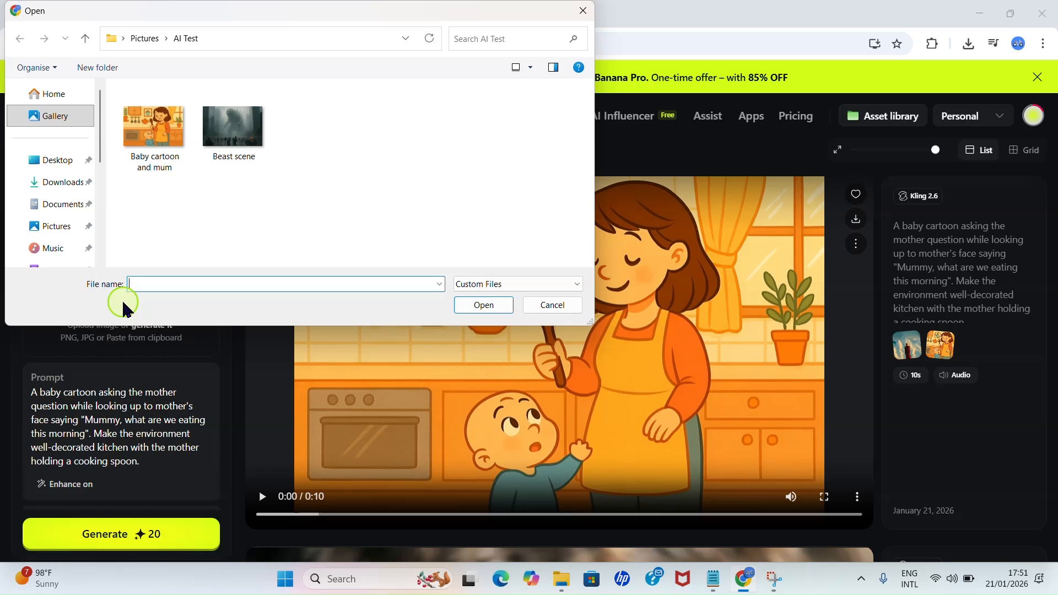
click(234, 130)
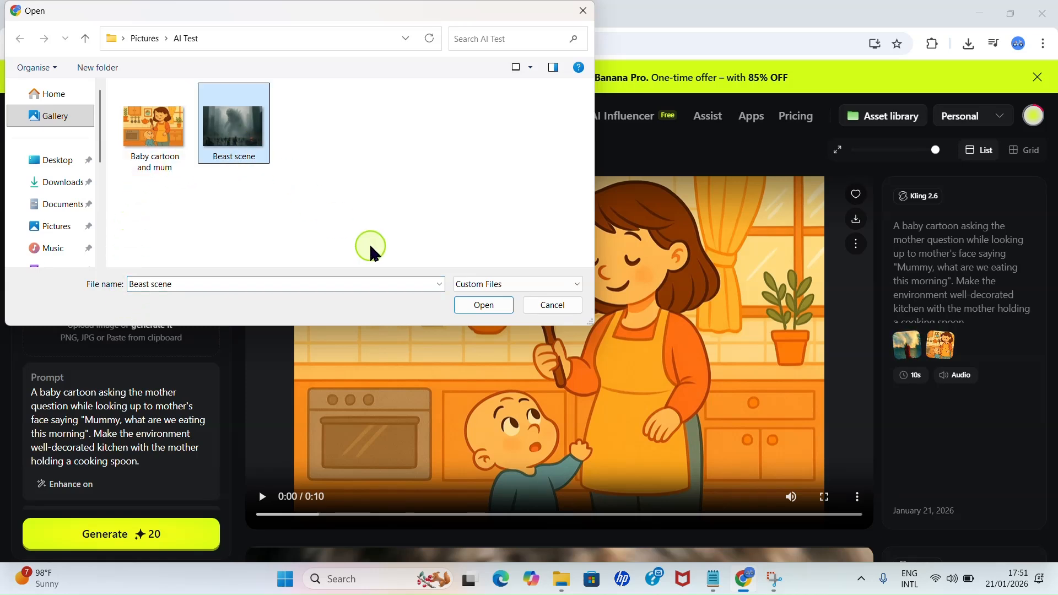
click(482, 307)
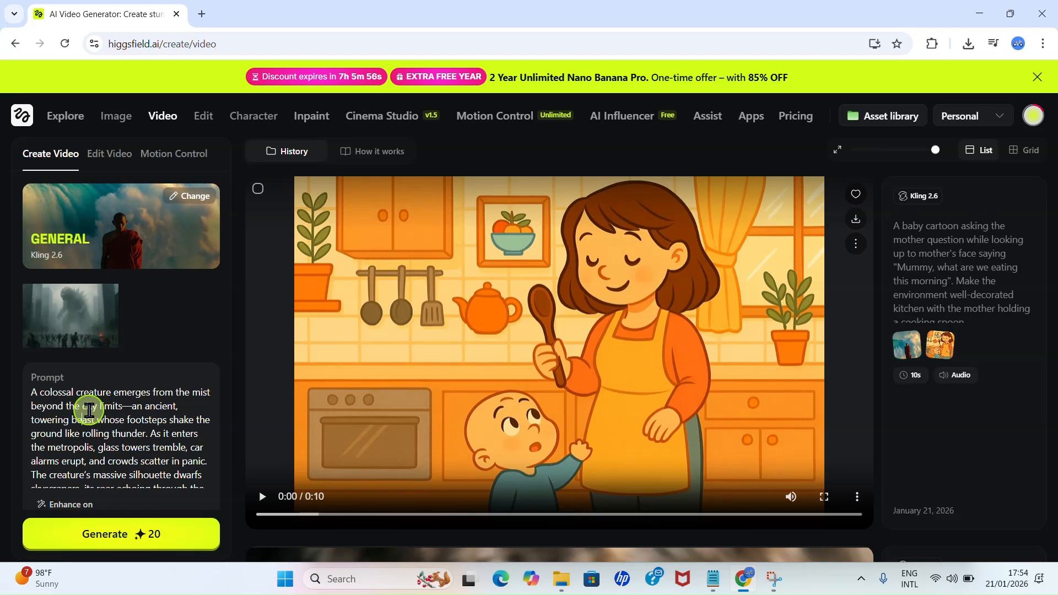
Read through the full prompt describing the colossal creature entering the city
click(156, 411)
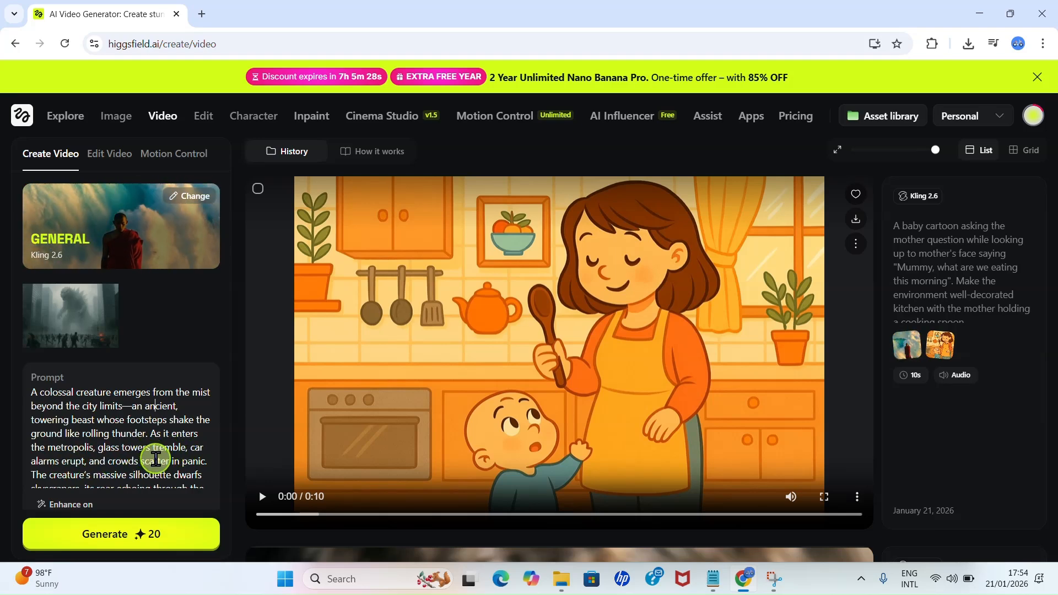
scroll(156, 459, down, 3)
scroll(157, 449, up, 3)
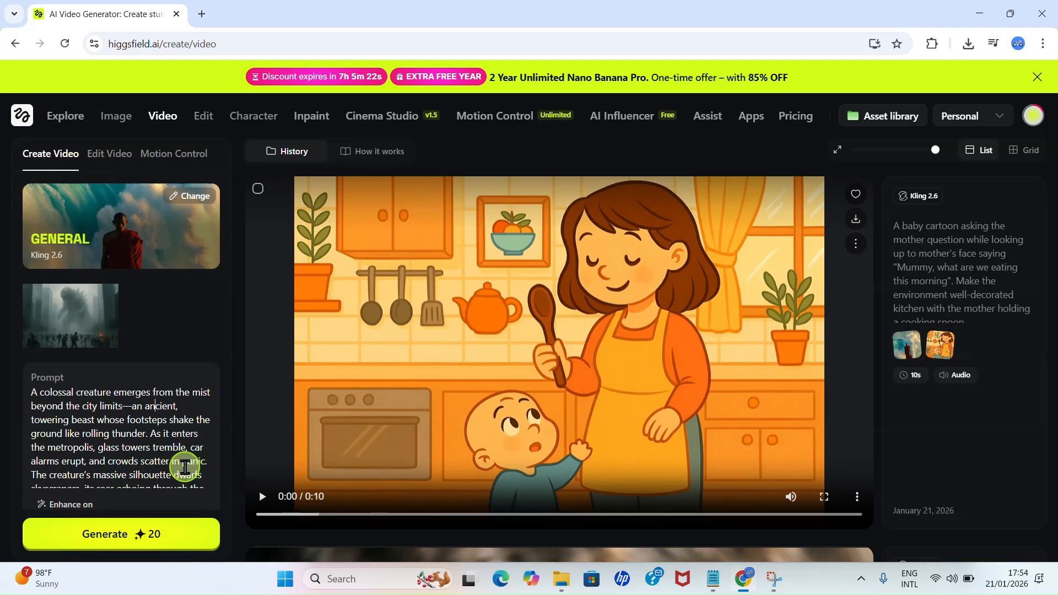
scroll(175, 459, down, 3)
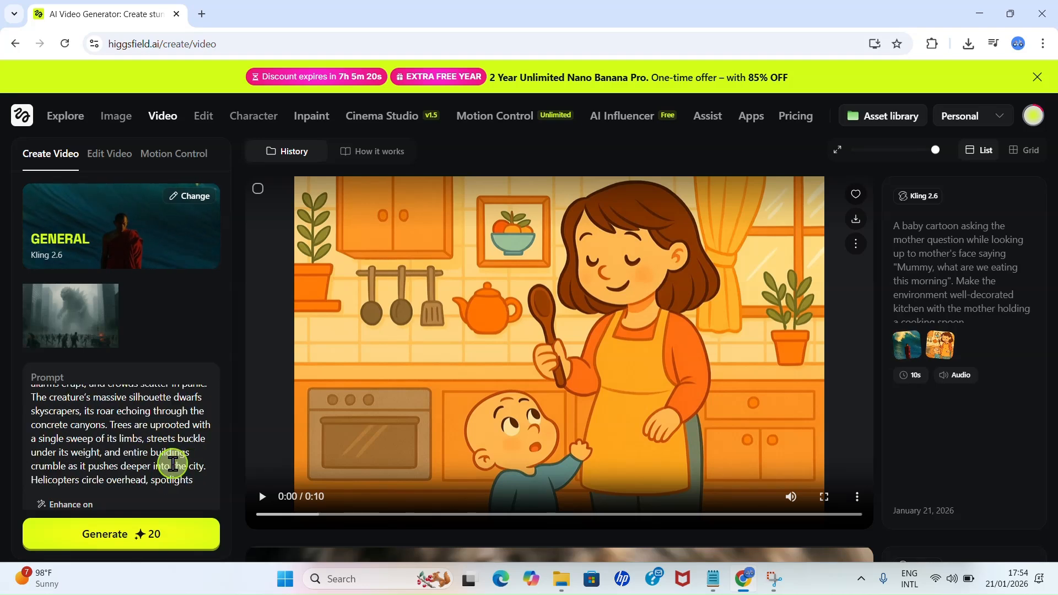
scroll(171, 453, up, 4)
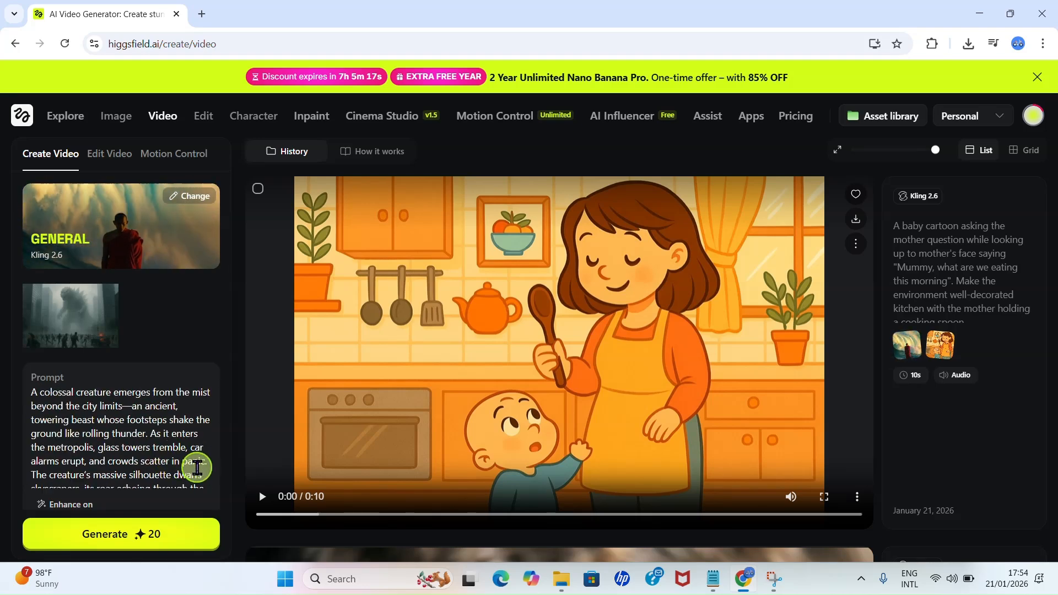
Check the creature prompt and video settings, and generate the 10-second beast video with Kling 2.6 and audio on
scroll(139, 444, down, 8)
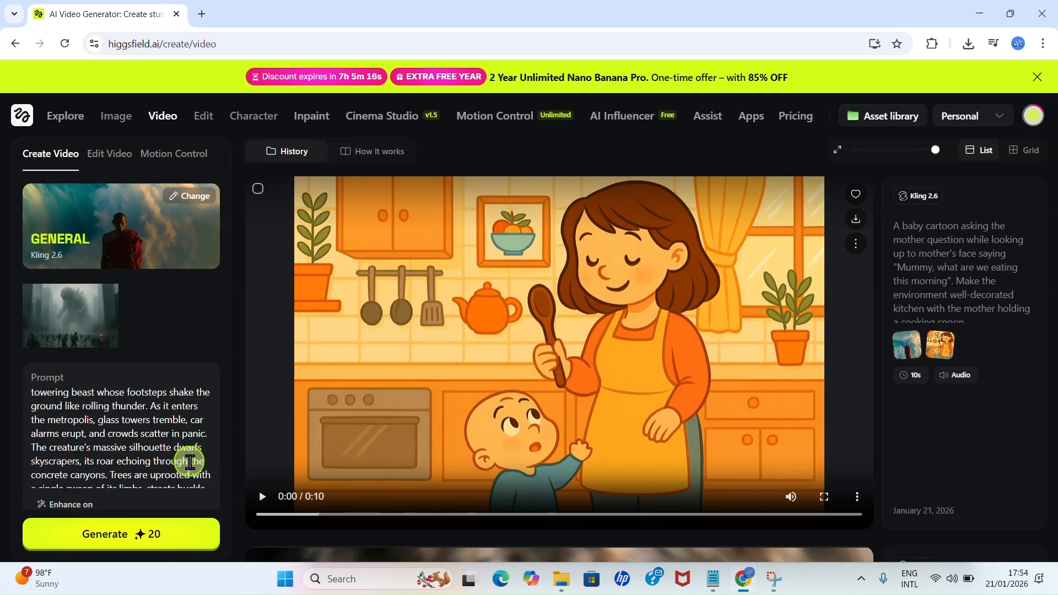
scroll(138, 448, down, 1)
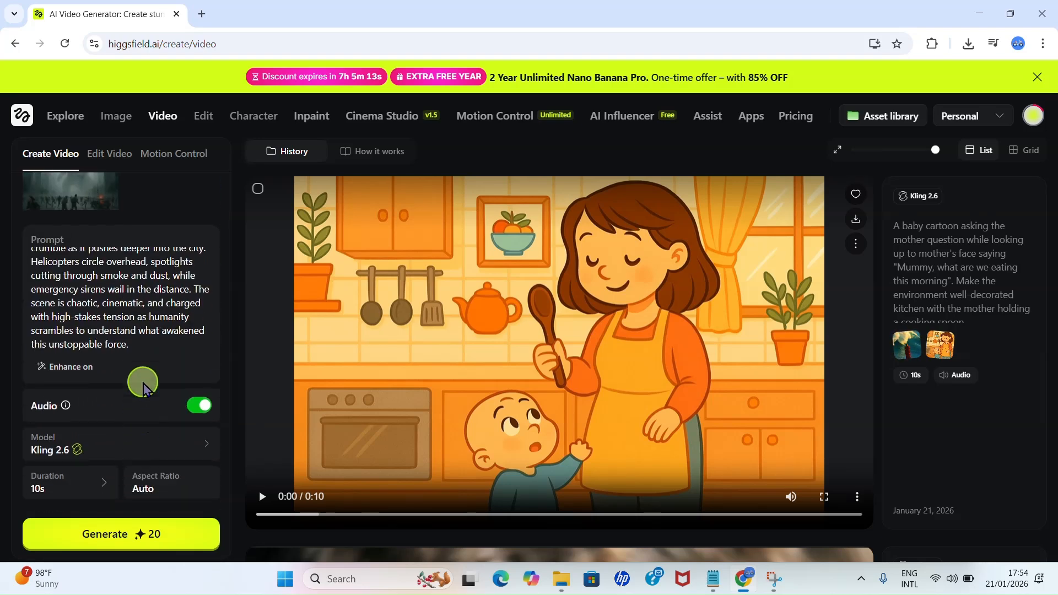
scroll(137, 347, up, 5)
scroll(157, 327, up, 3)
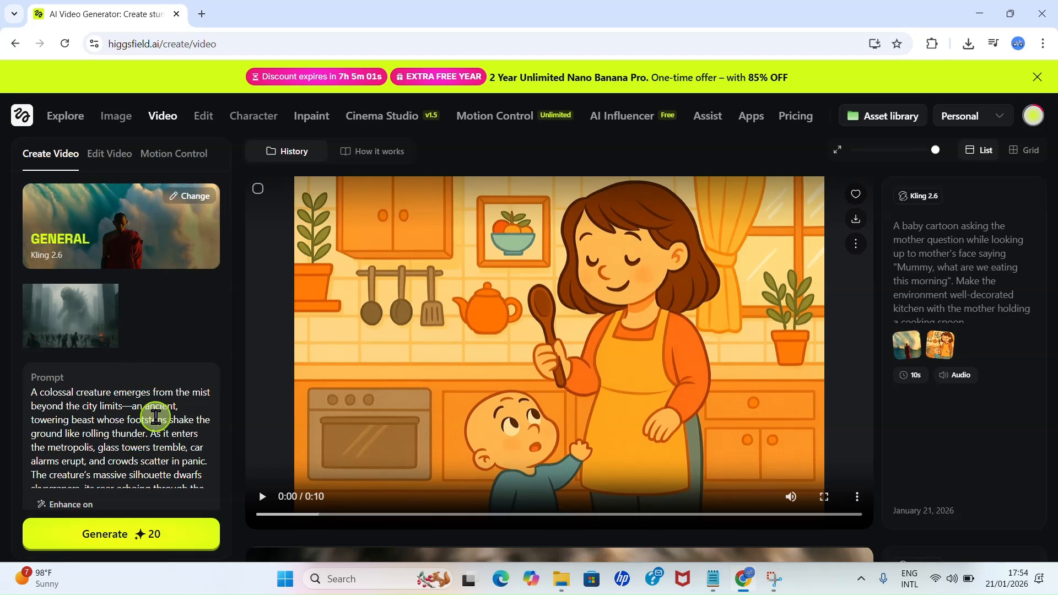
scroll(156, 417, down, 5)
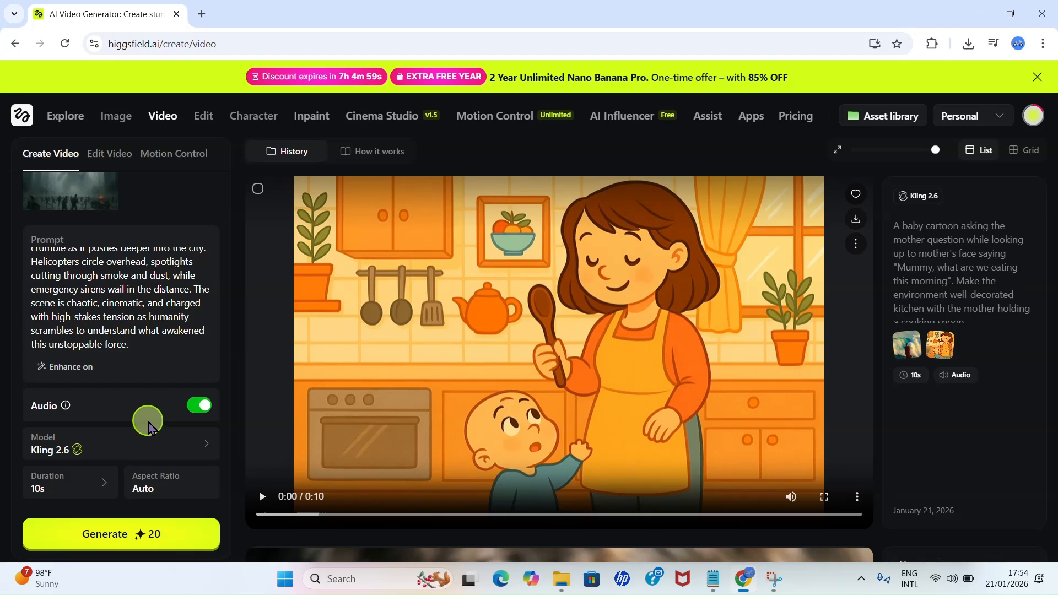
click(154, 544)
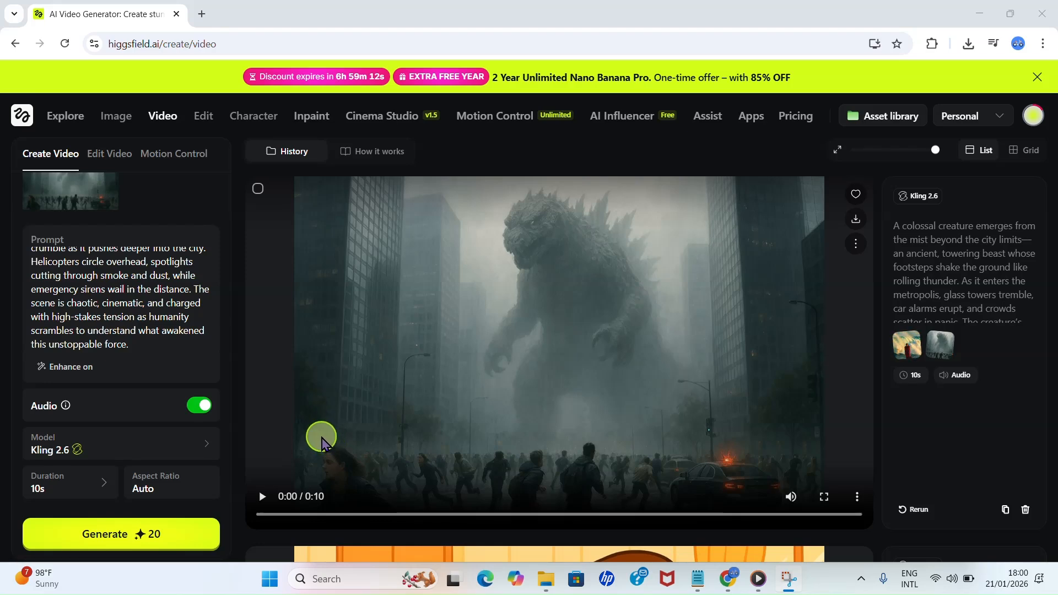
Play back the generated video of the giant creature in the city, and download it
click(262, 498)
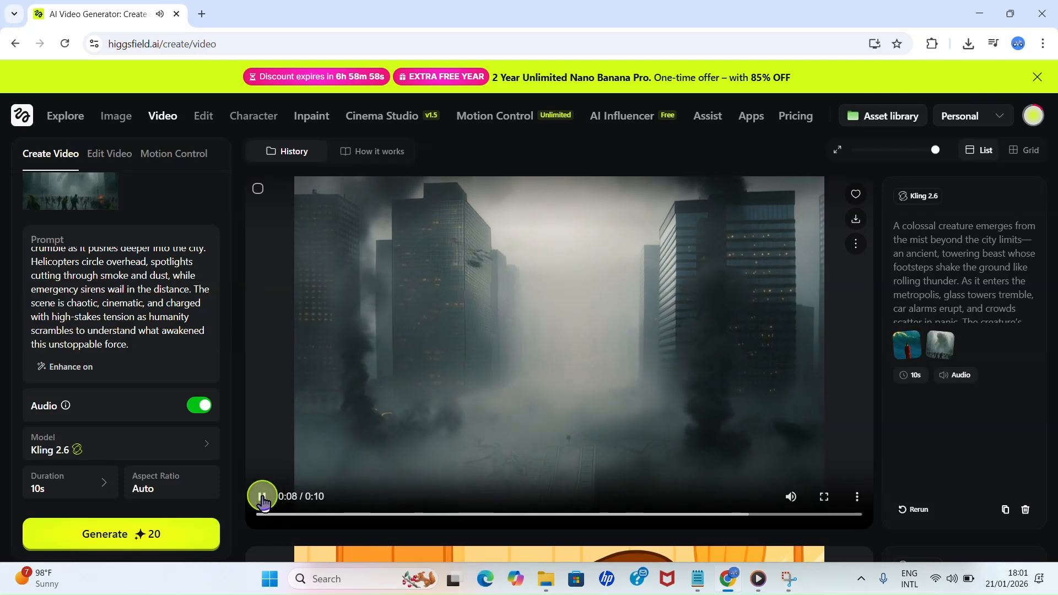
click(262, 498)
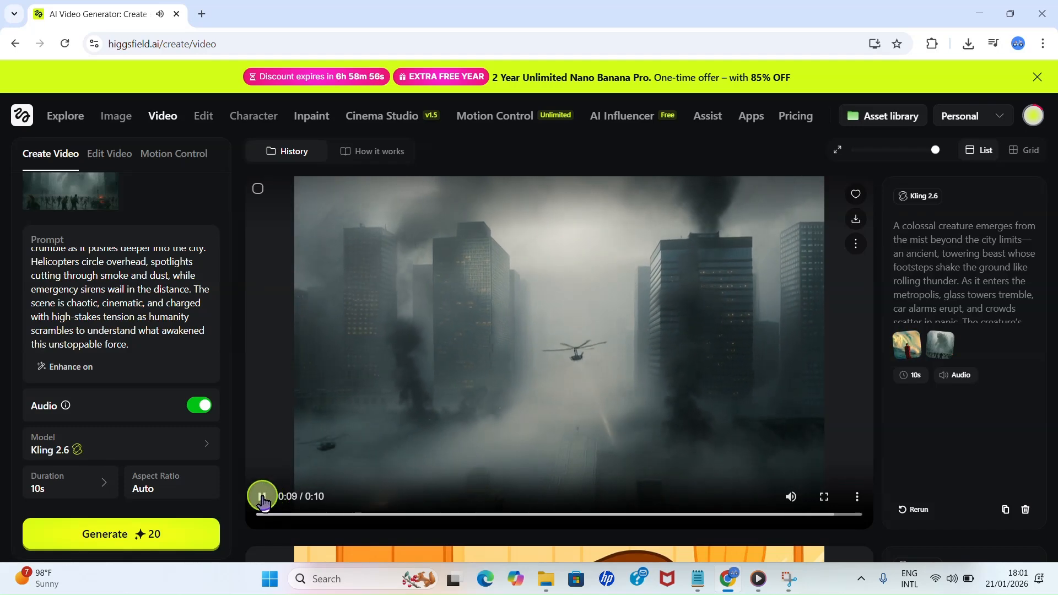
click(262, 497)
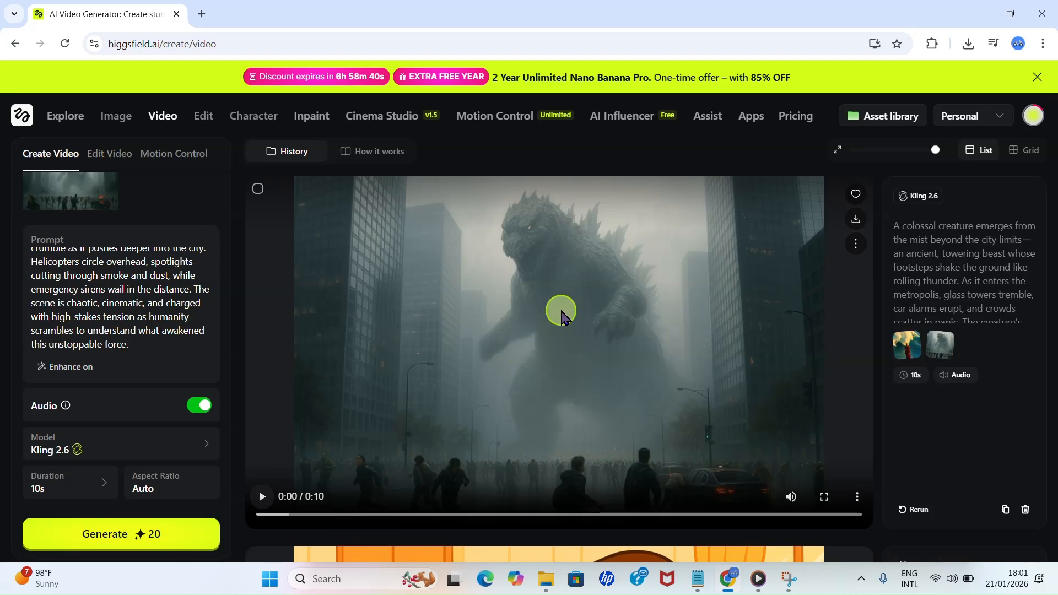
click(858, 220)
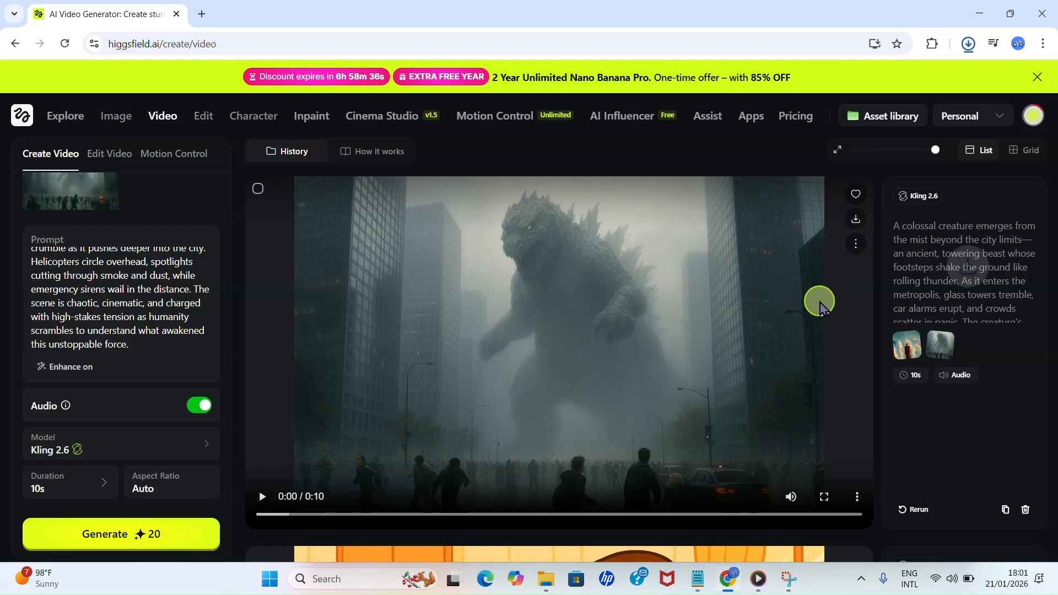